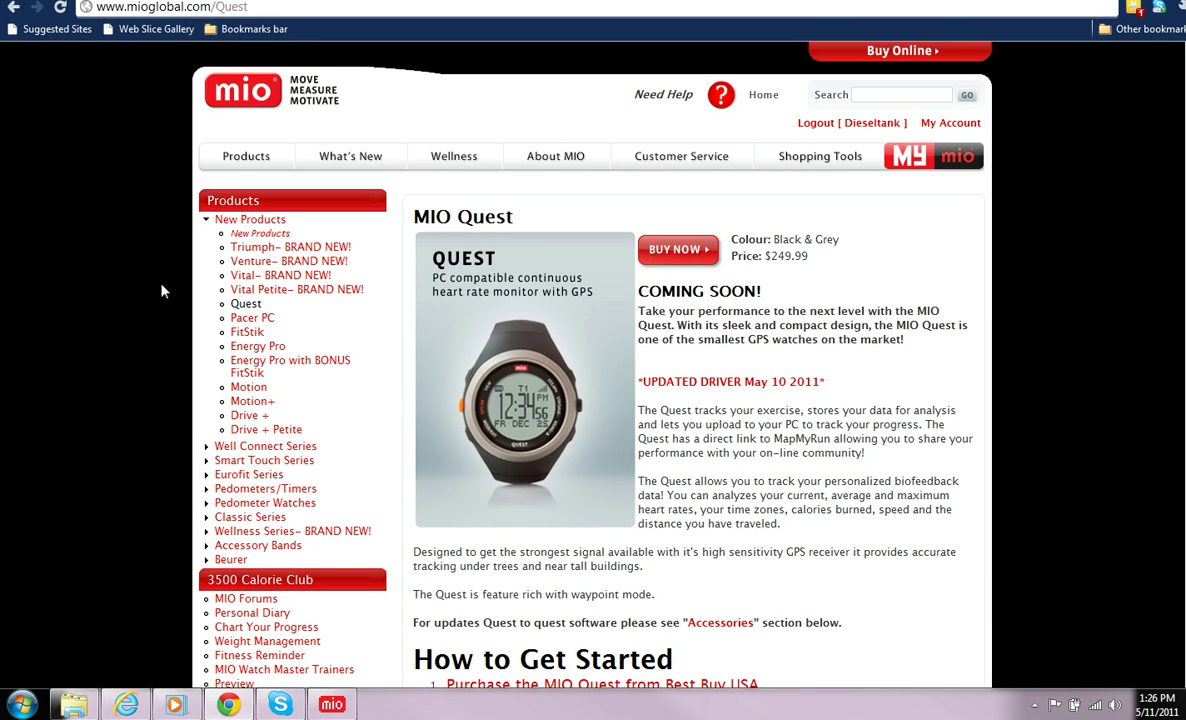
Step: Check the Quest user guide, then jump to the Quest Updates driver and software downloads
scroll(155, 275, down, 3)
click(532, 602)
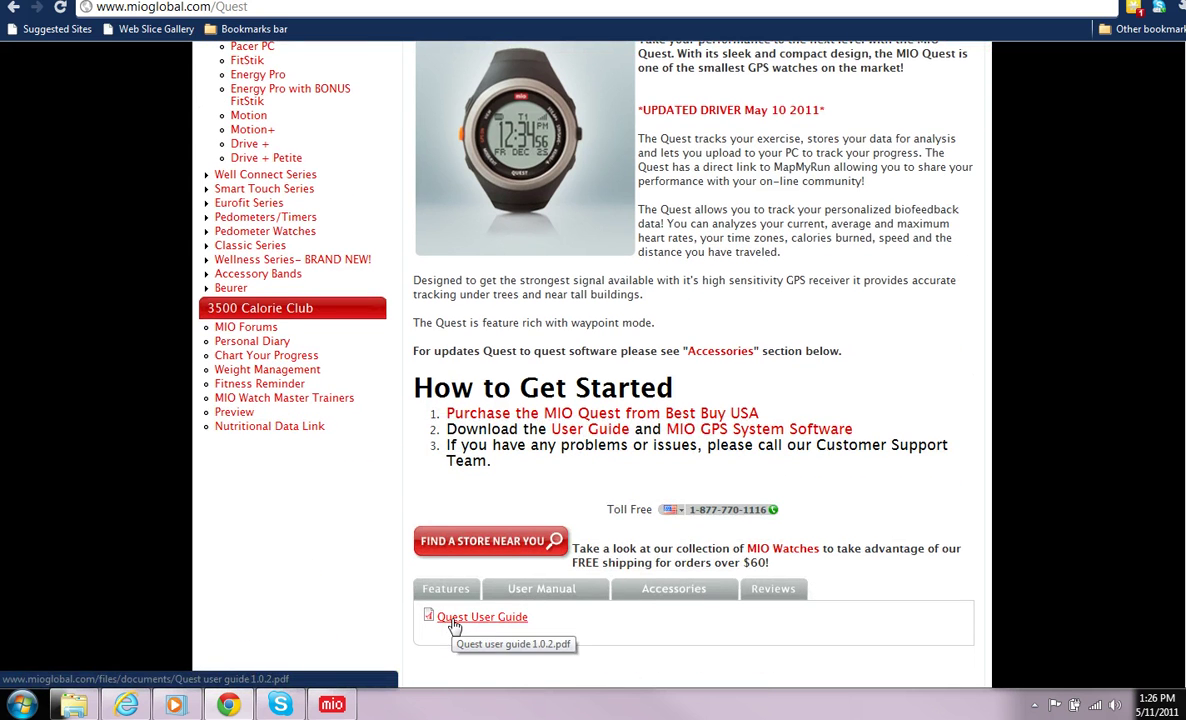
scroll(397, 458, up, 3)
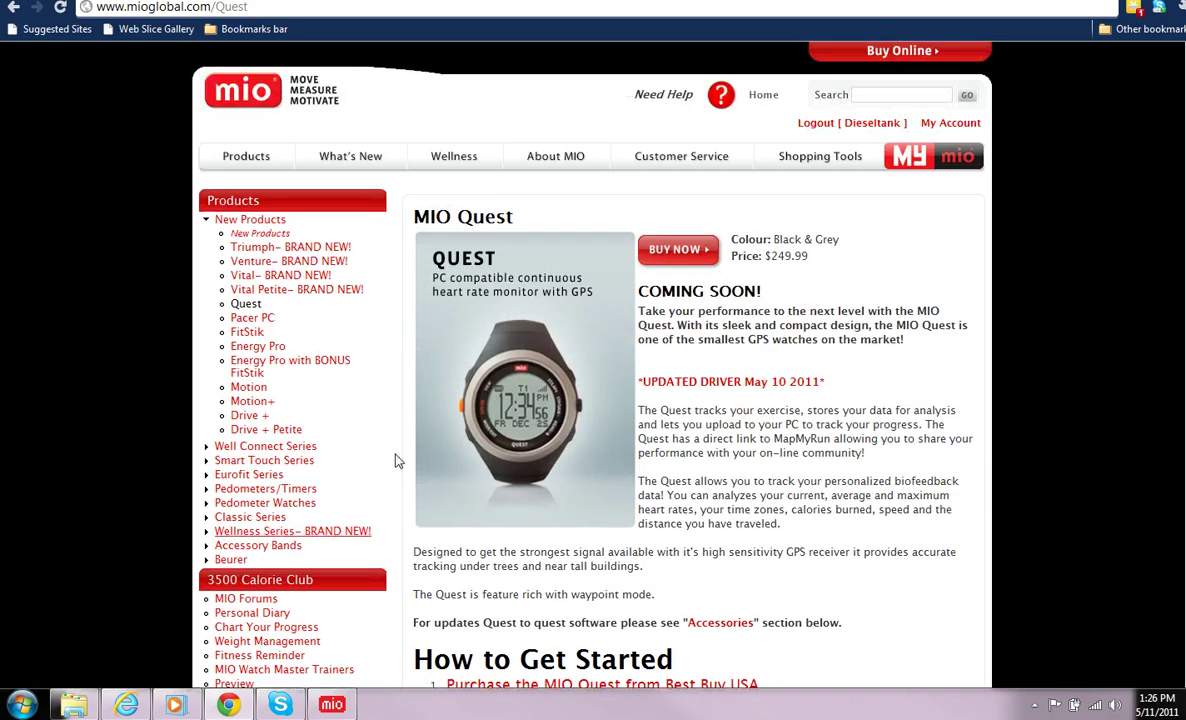
click(686, 389)
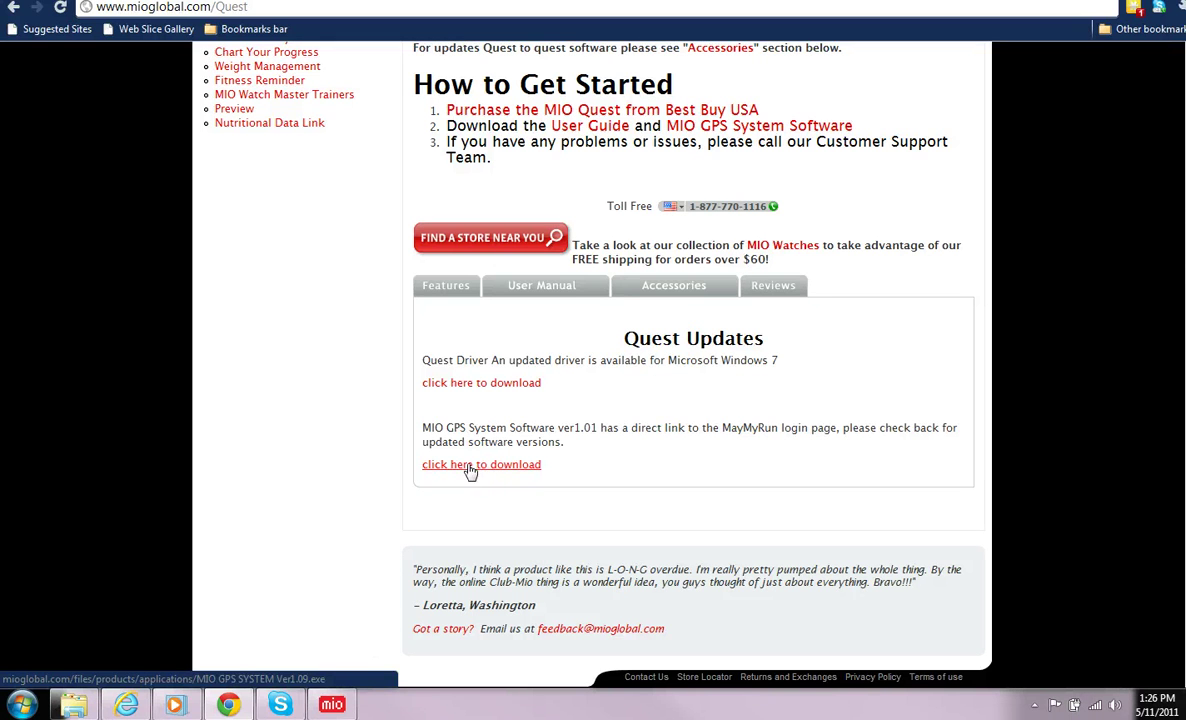
Step: Download the MIO GPS System Software installer and allow it to run
click(470, 471)
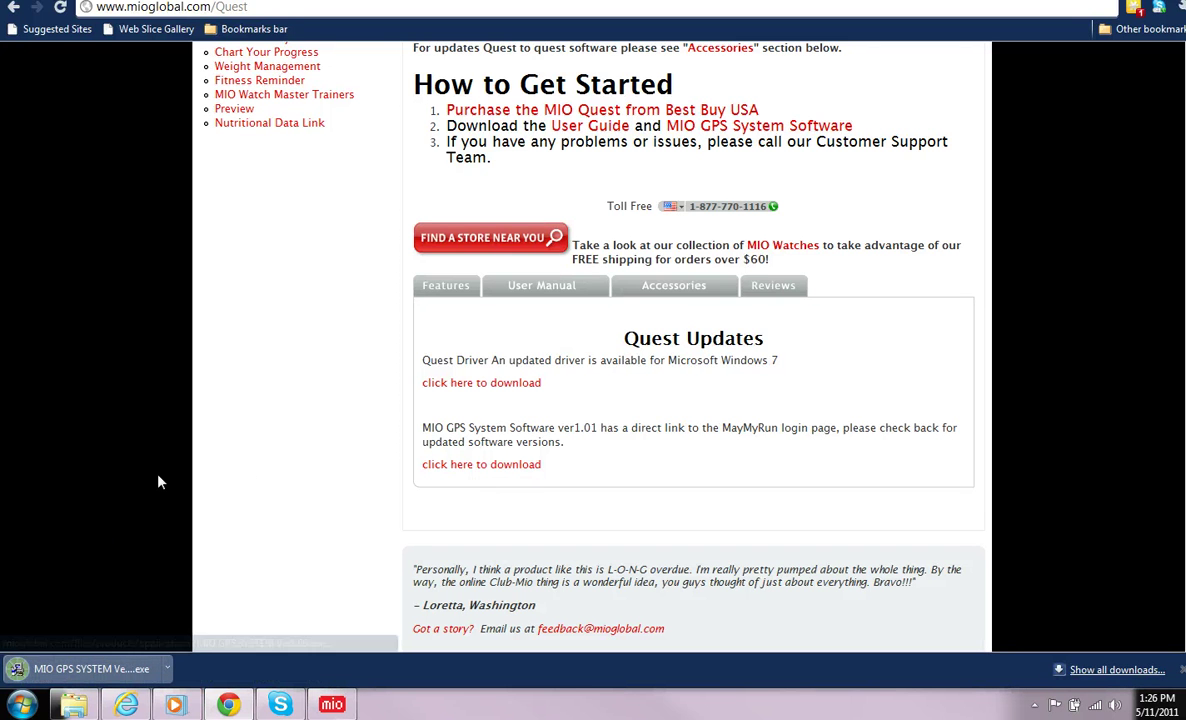
click(100, 665)
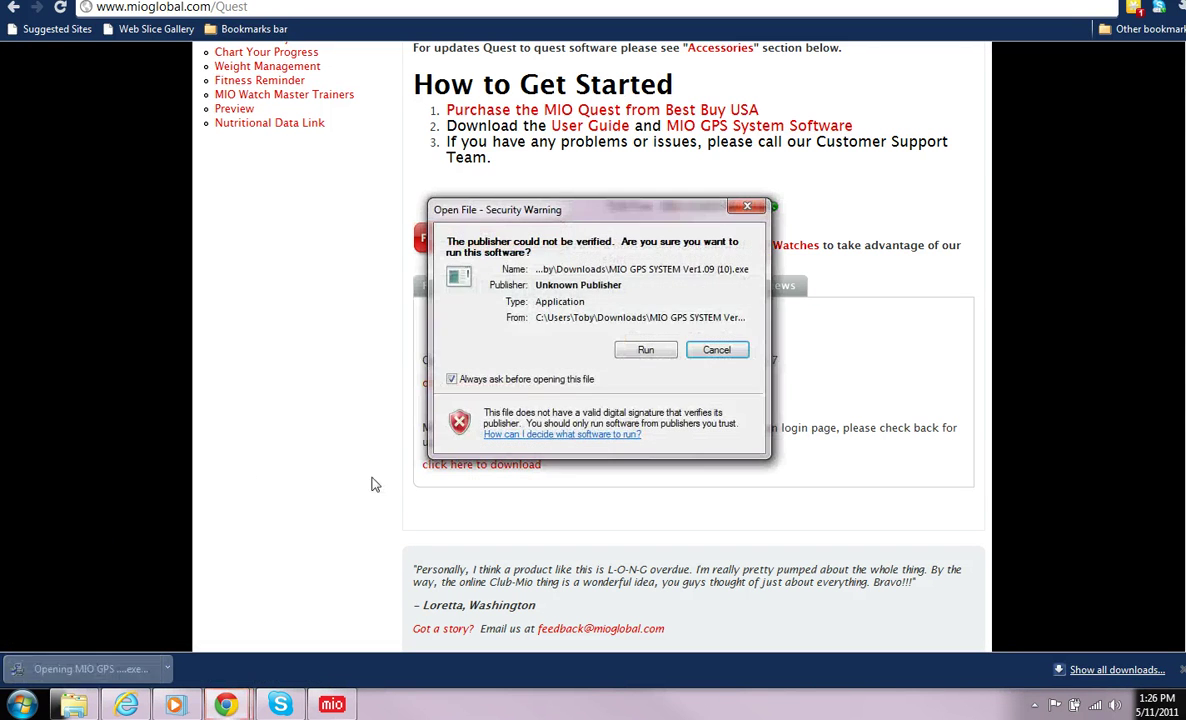
click(647, 350)
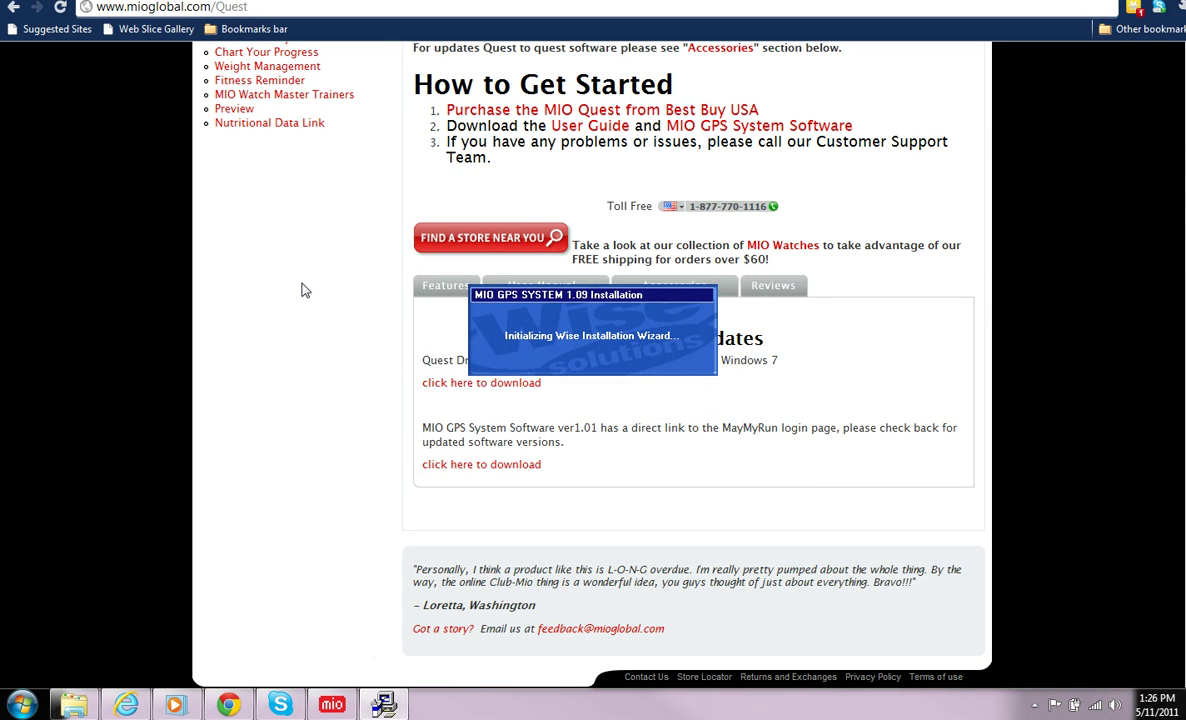
Step: Step through the wizard with the default location to install MIO GPS SYSTEM 1.09
click(694, 472)
click(686, 474)
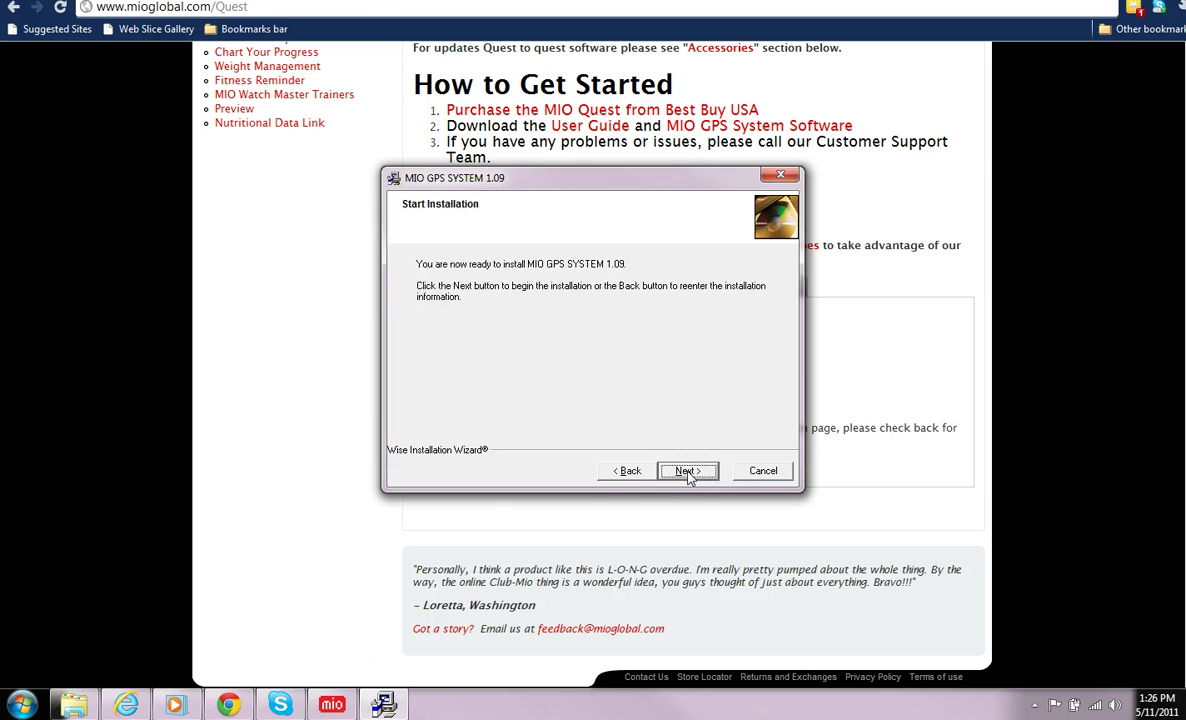
click(688, 472)
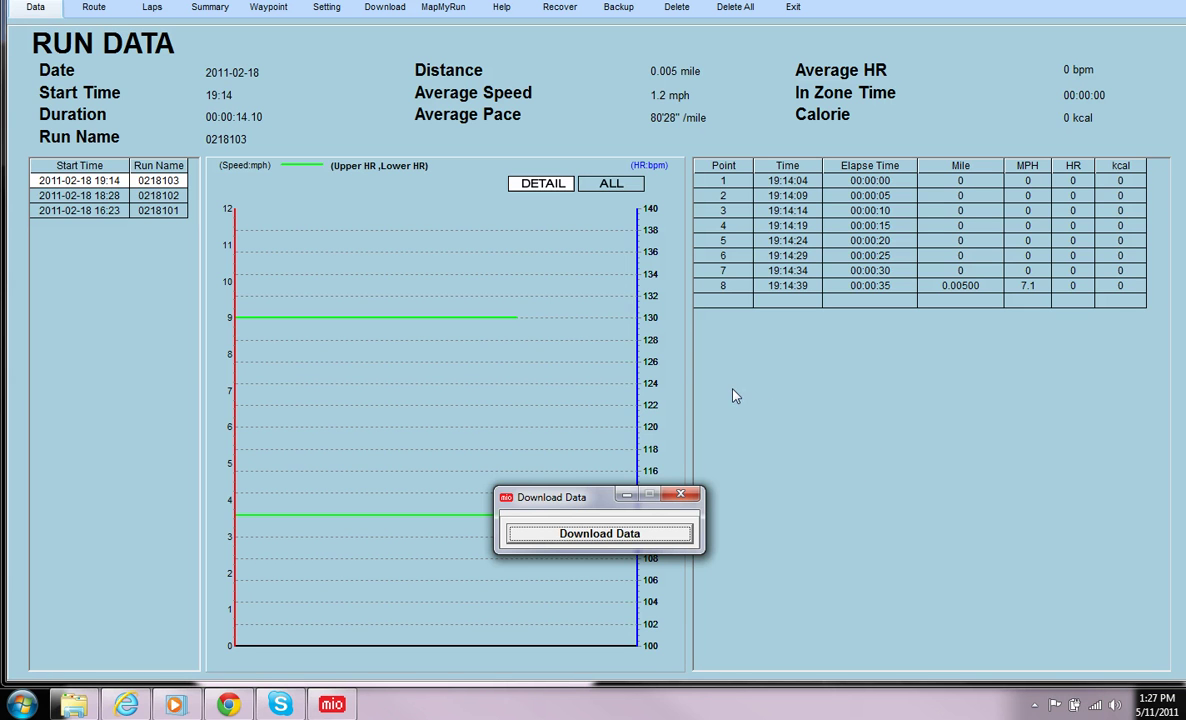
Step: Download the watch's run data, keeping the runs stored on the watch
click(612, 535)
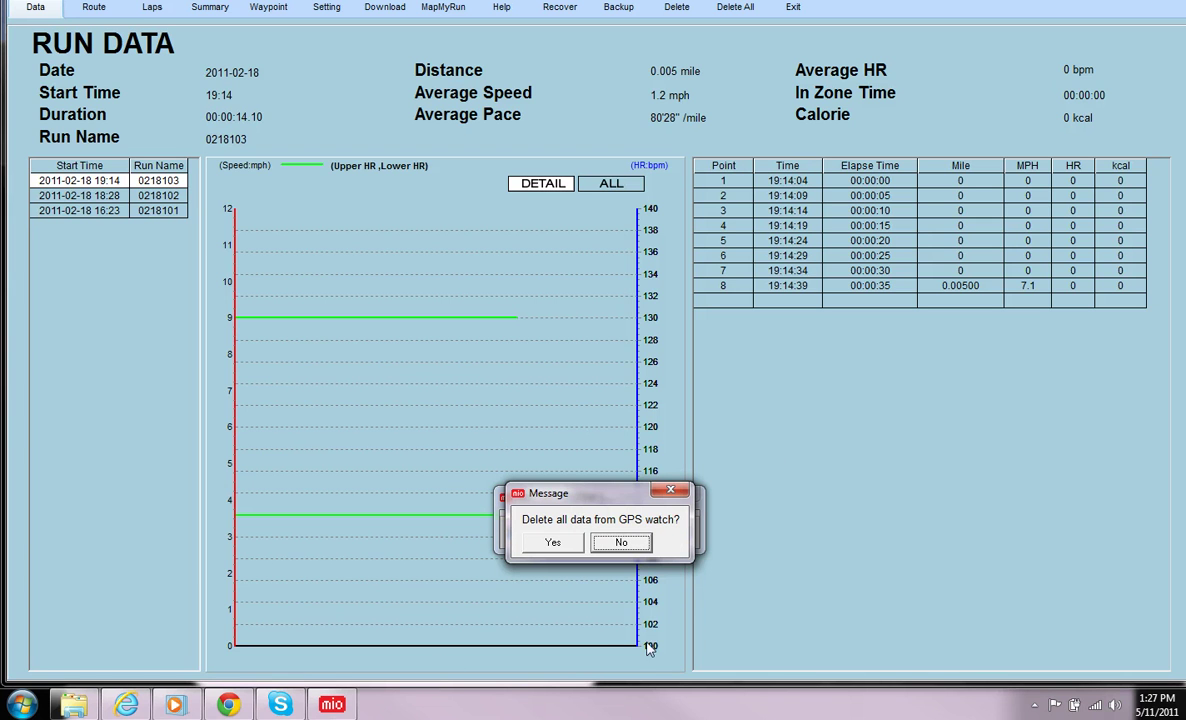
click(619, 542)
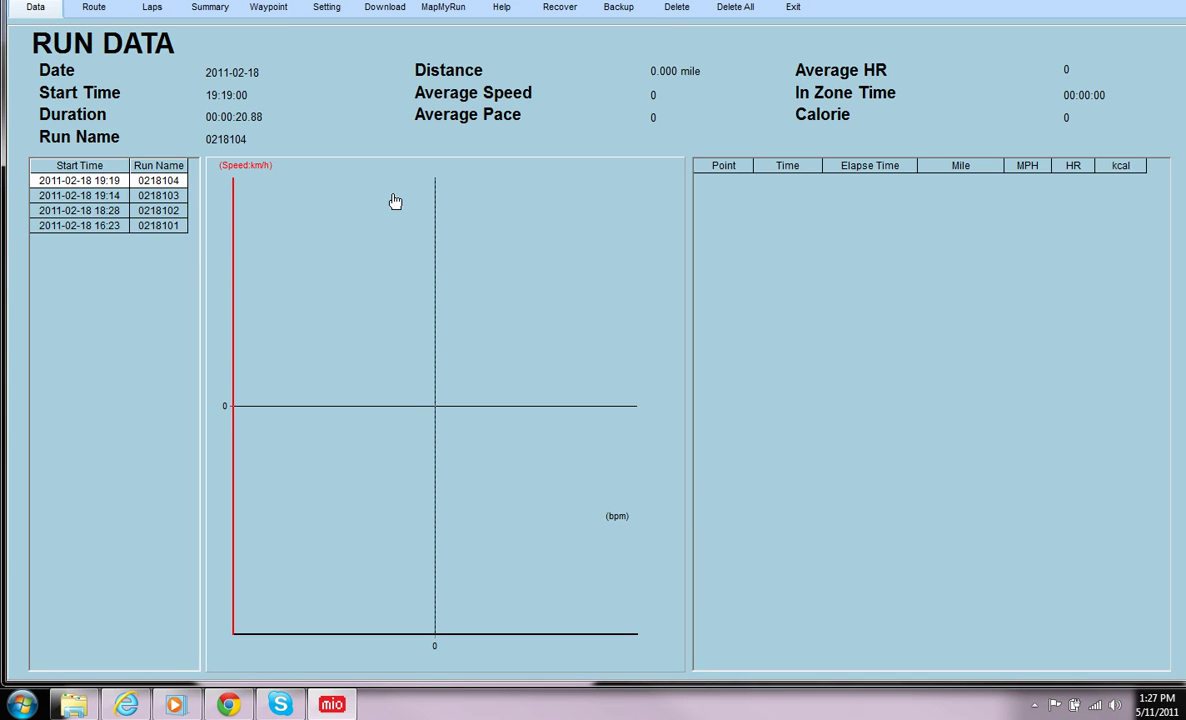
Step: Log in to MapMyRun with the account e-mail from autocomplete and the account password
click(443, 10)
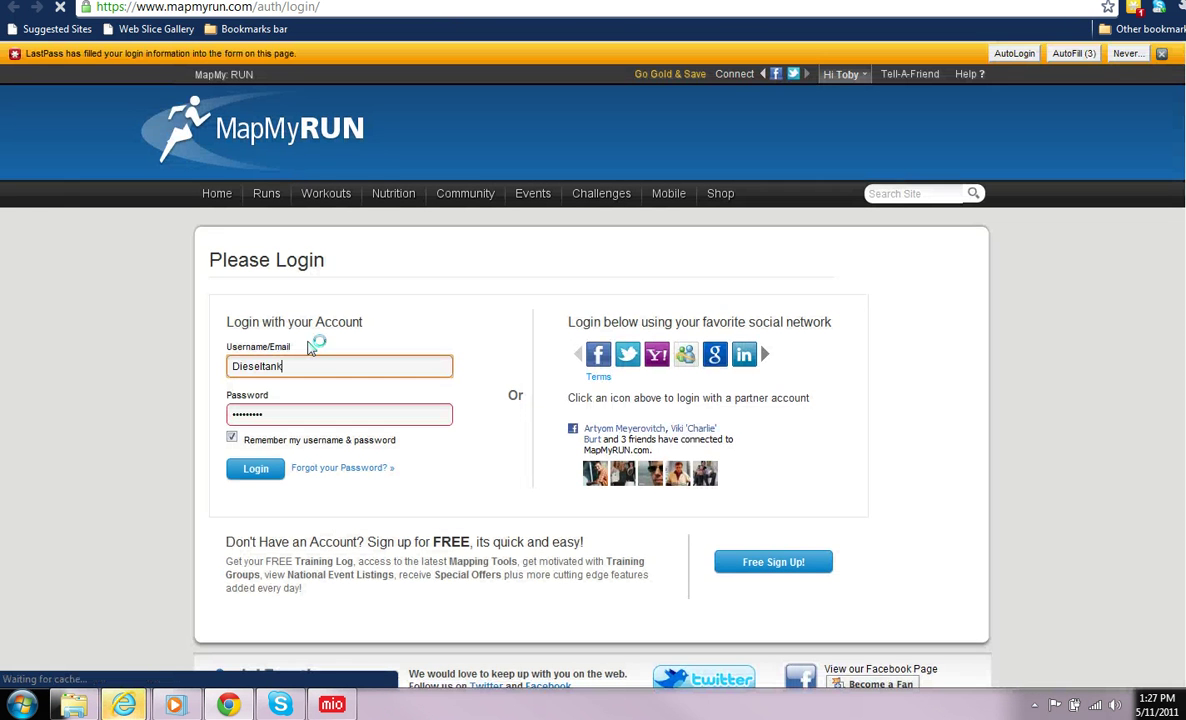
text(to)
key(BackSpace)
key(BackSpace)
key(BackSpace)
key(BackSpace)
key(BackSpace)
key(BackSpace)
key(BackSpace)
key(BackSpace)
key(BackSpace)
key(BackSpace)
key(BackSpace)
key(BackSpace)
text(tob)
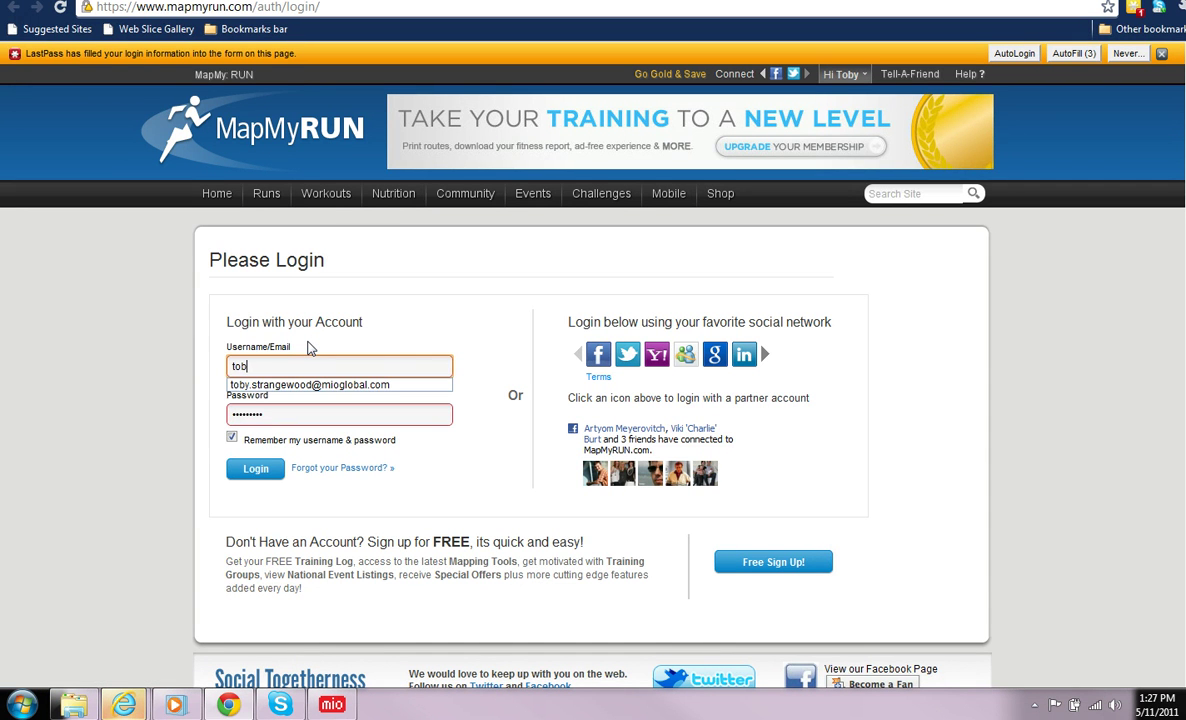
click(300, 385)
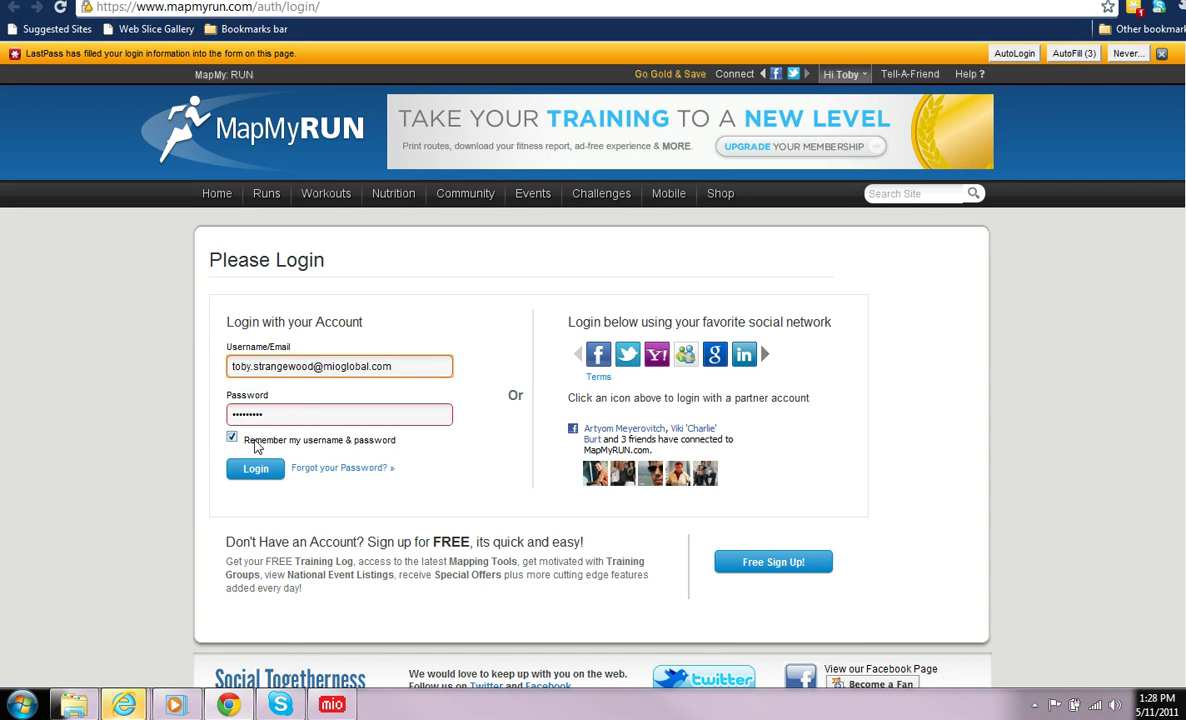
drag(267, 419, 215, 413)
key(BackSpace)
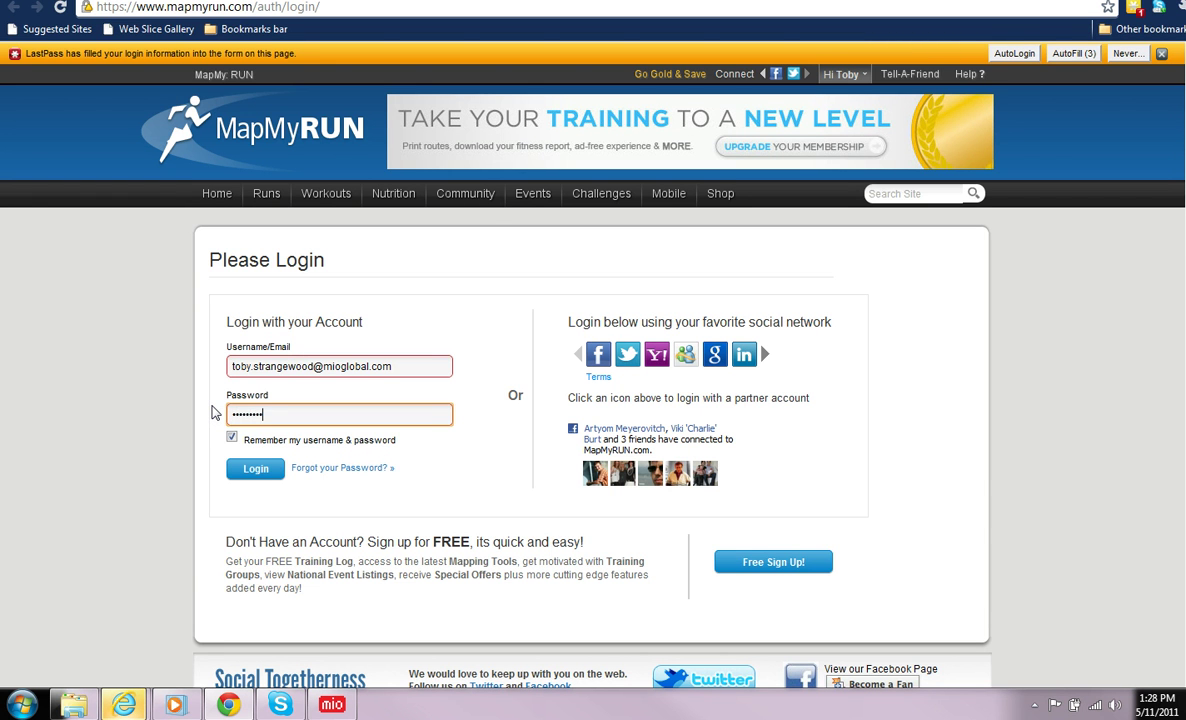
click(256, 469)
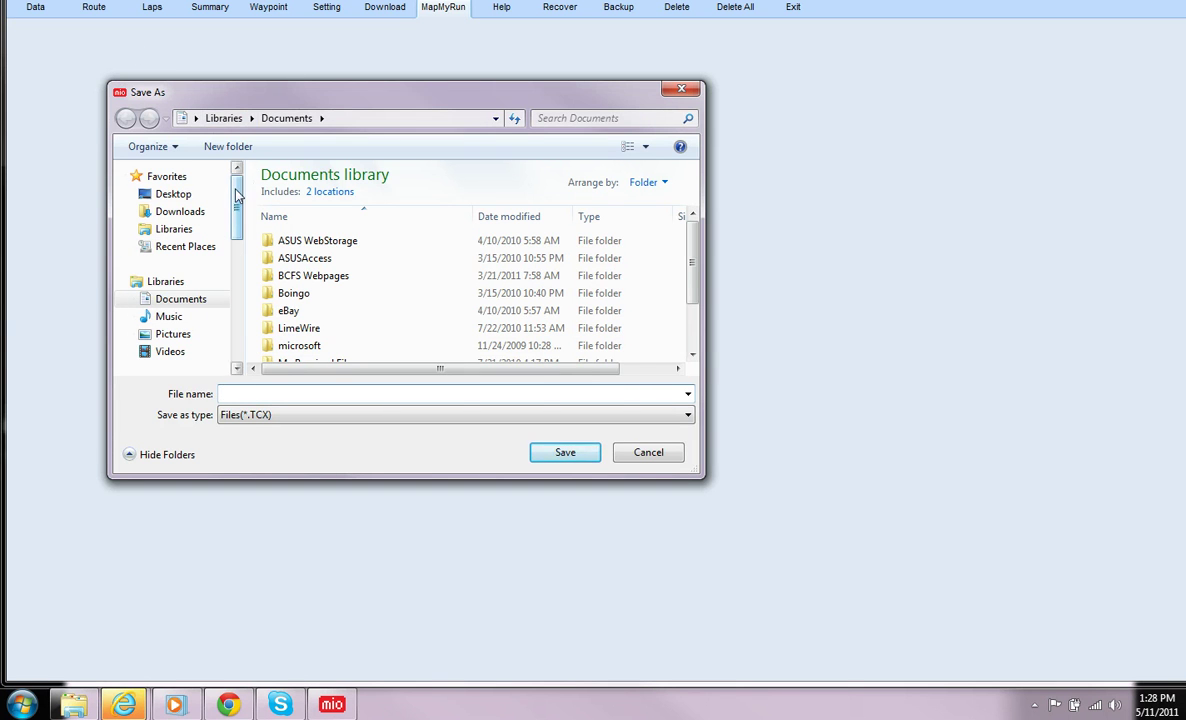
Step: Save the run data as TCX file MAP3 and dismiss the Success message
mouse_move(237, 197)
mouse_down()
mouse_move(237, 240)
mouse_move(237, 176)
mouse_up()
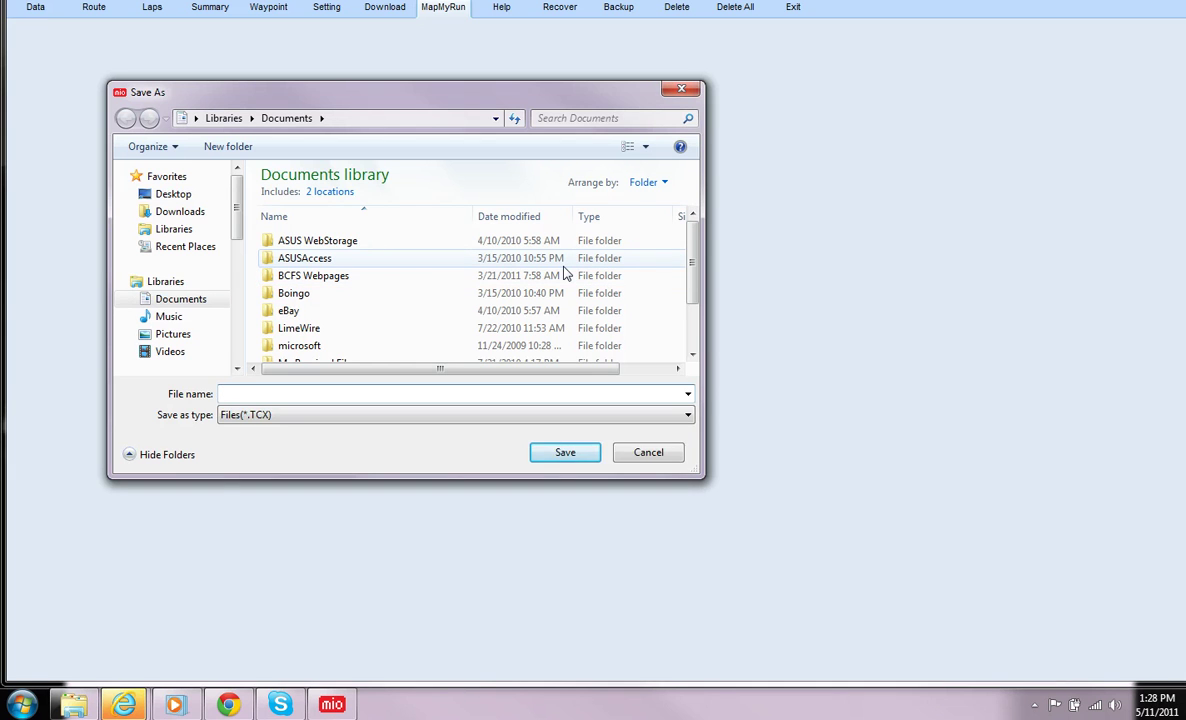
text(MAP3)
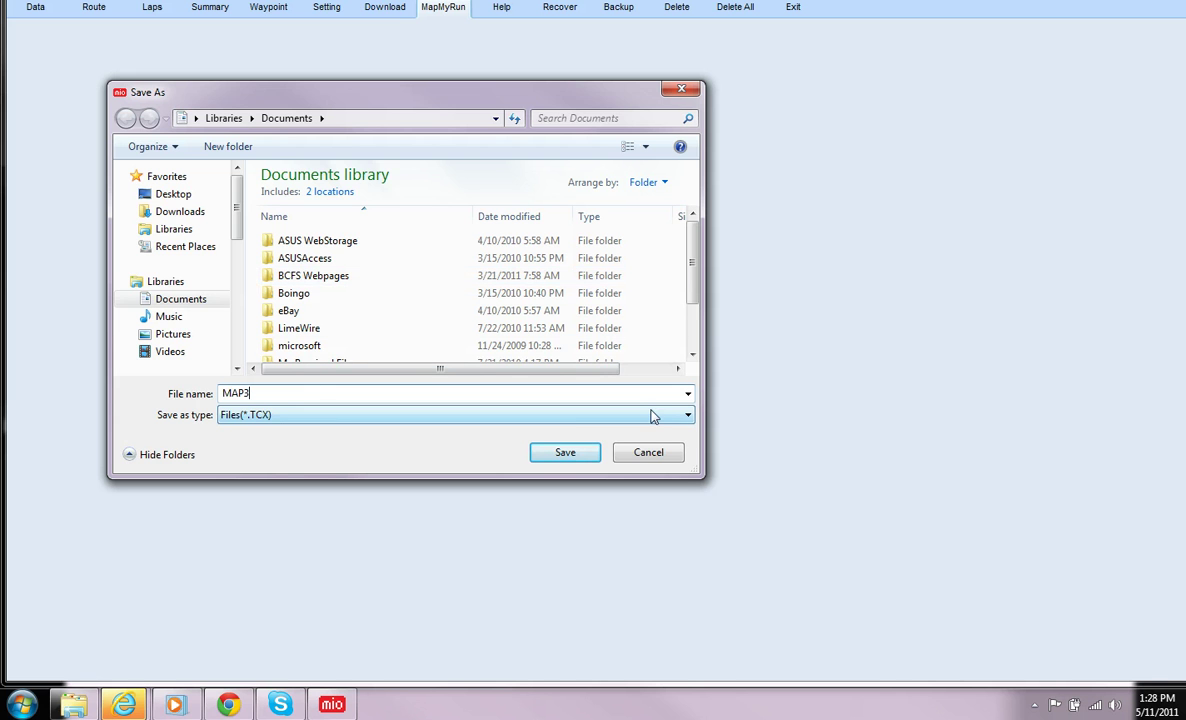
click(567, 454)
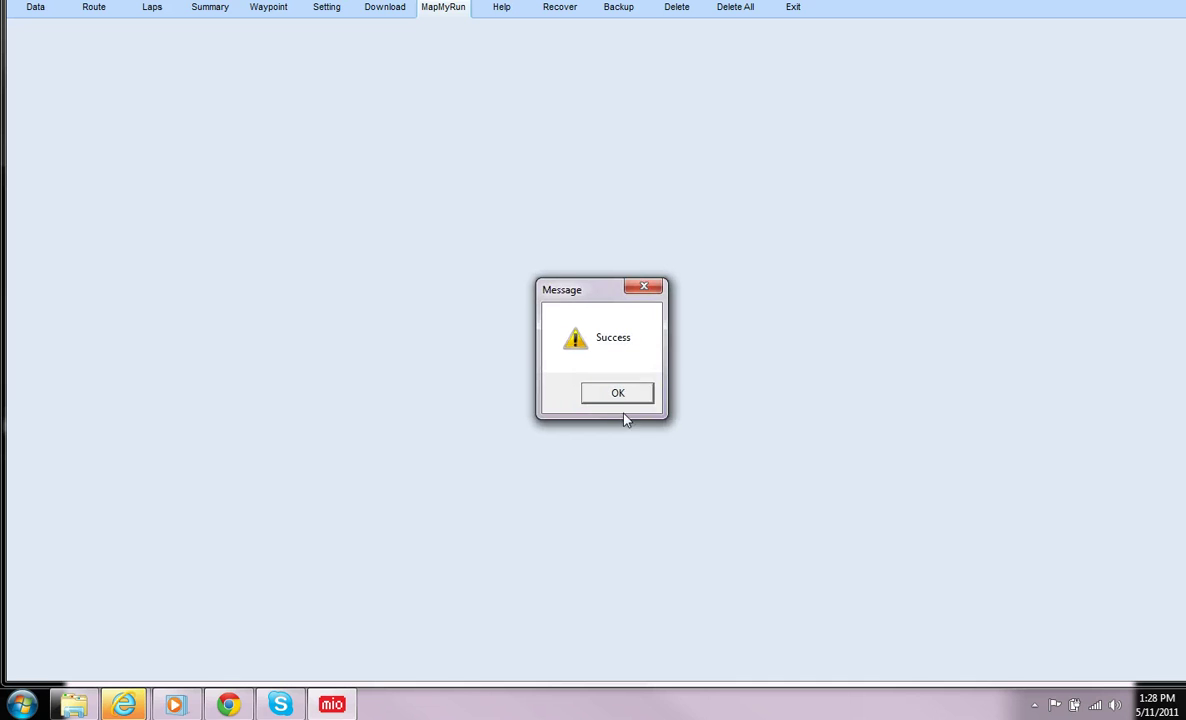
click(617, 400)
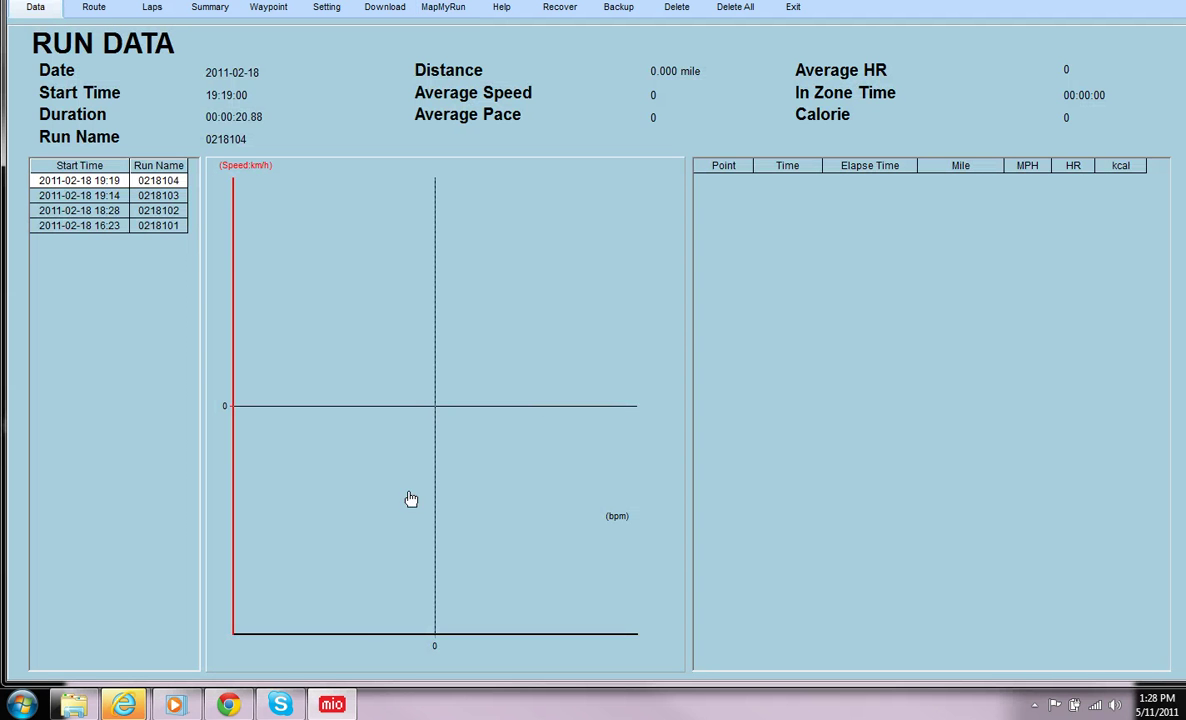
Step: In MapMyRun, upload MAP3.TCX through Sync Device's file upload
click(229, 705)
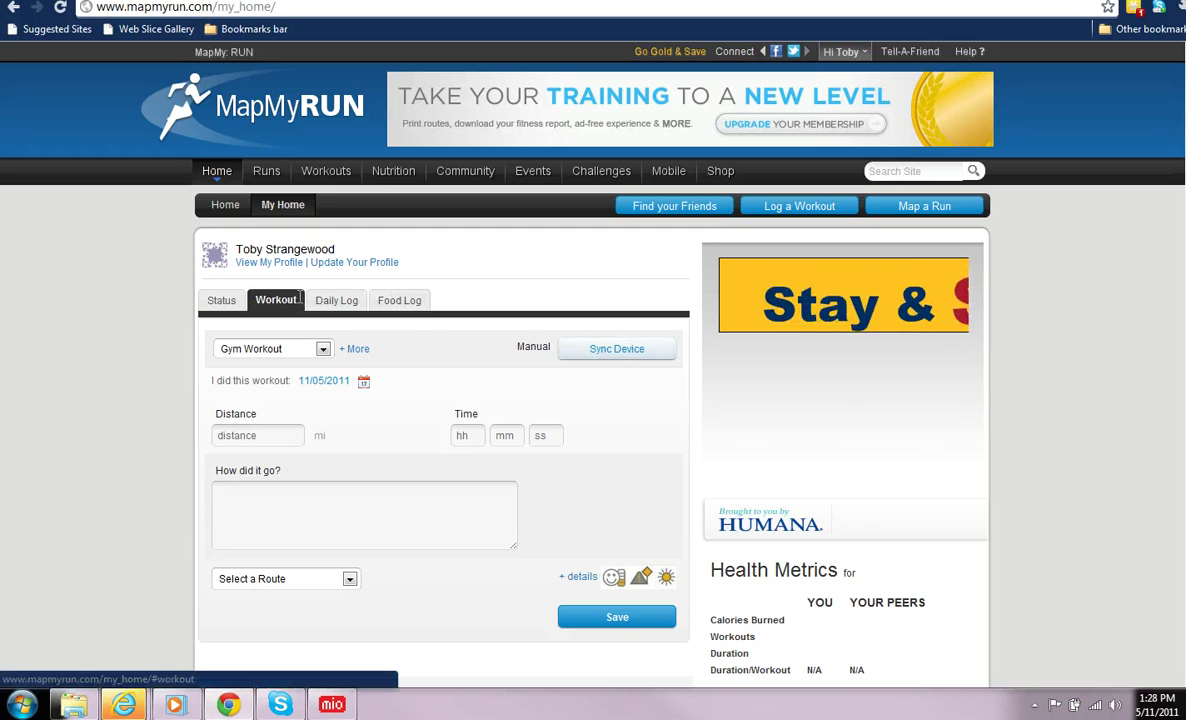
click(604, 354)
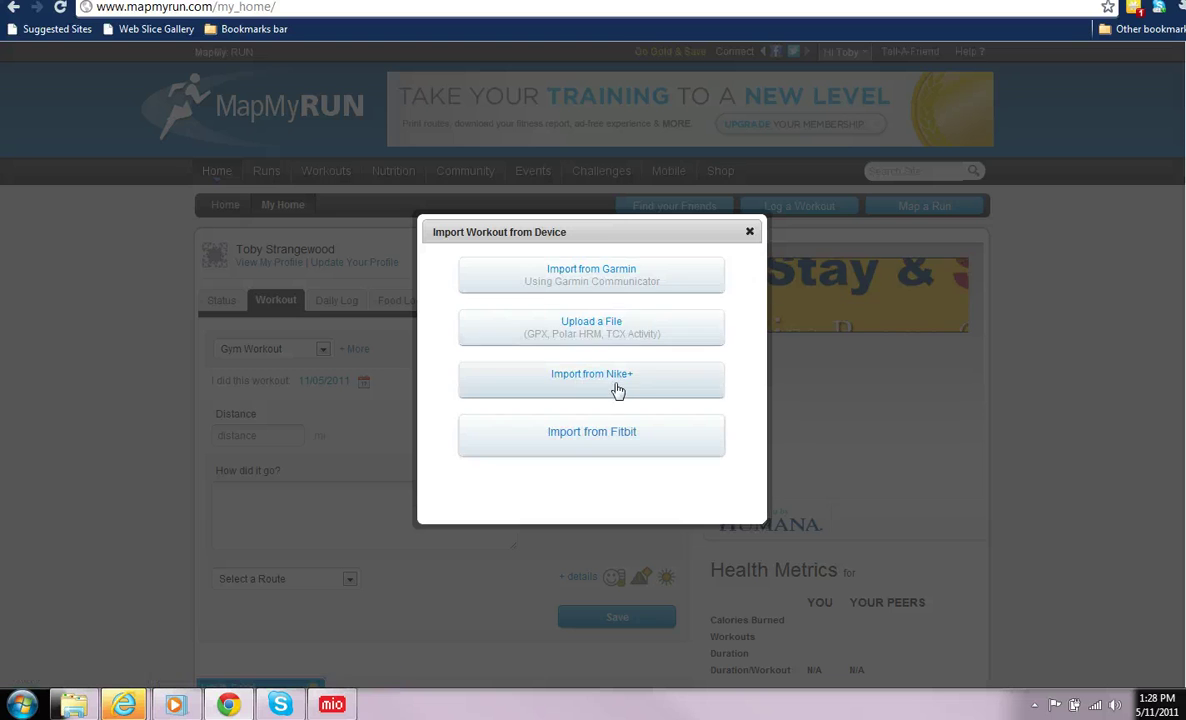
click(576, 331)
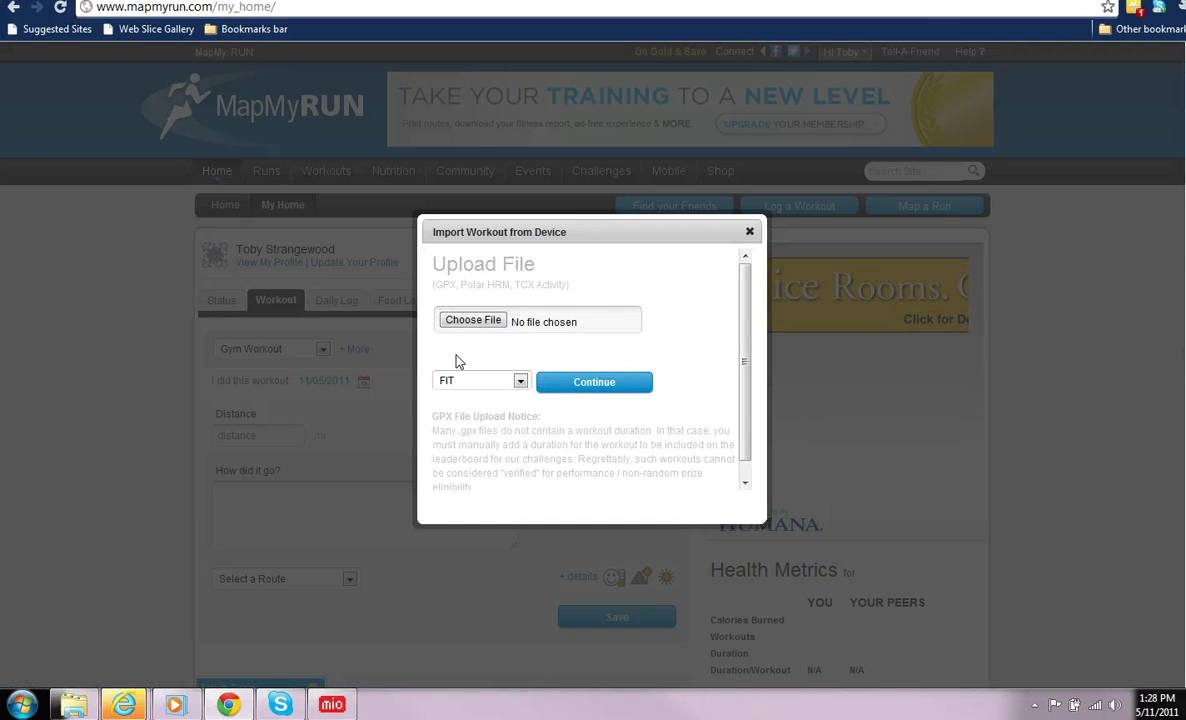
click(462, 325)
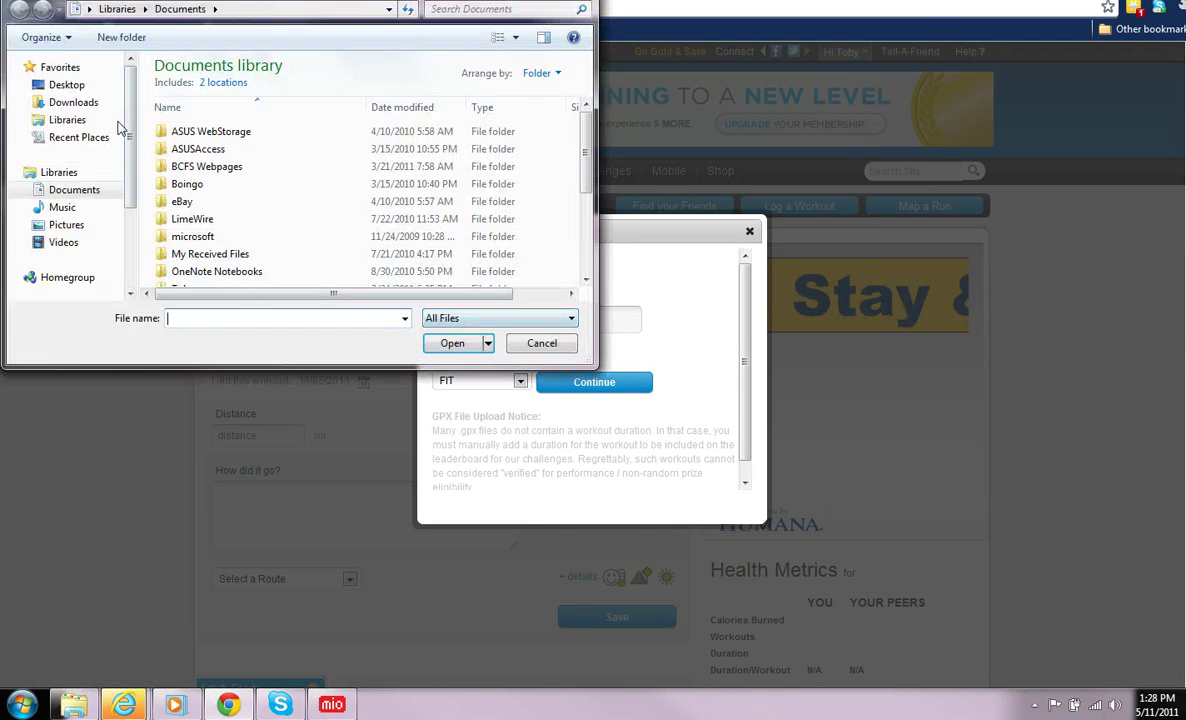
scroll(475, 200, down, 3)
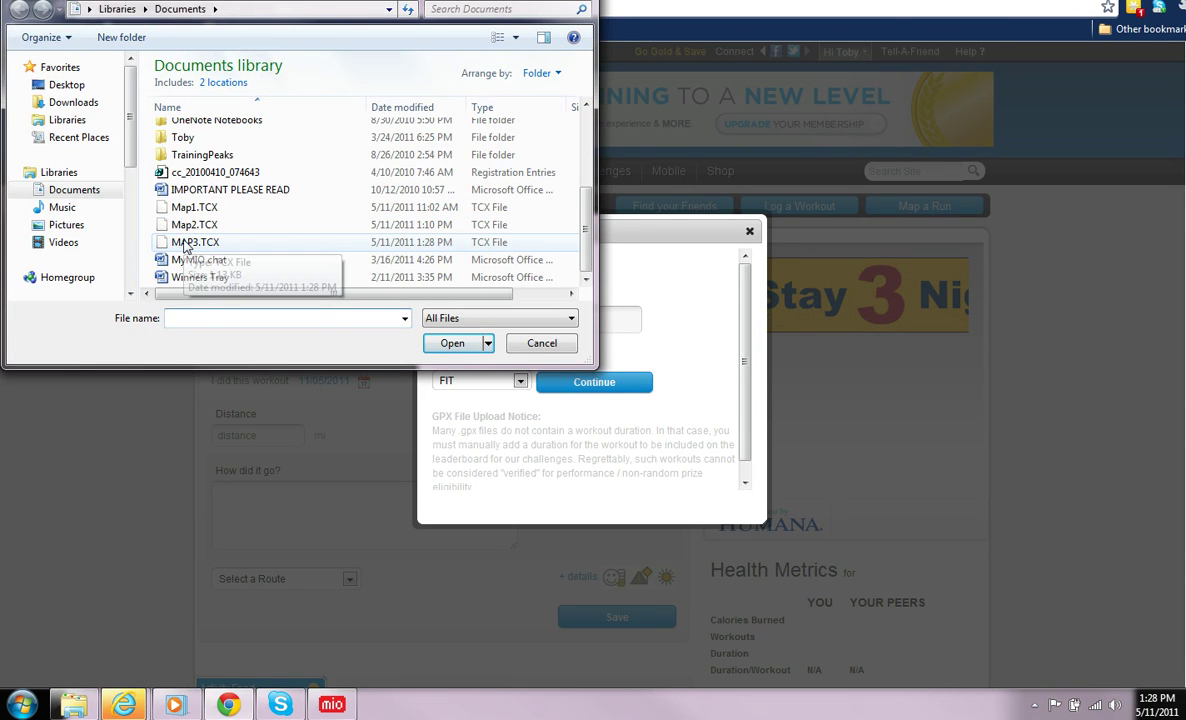
double_click(185, 246)
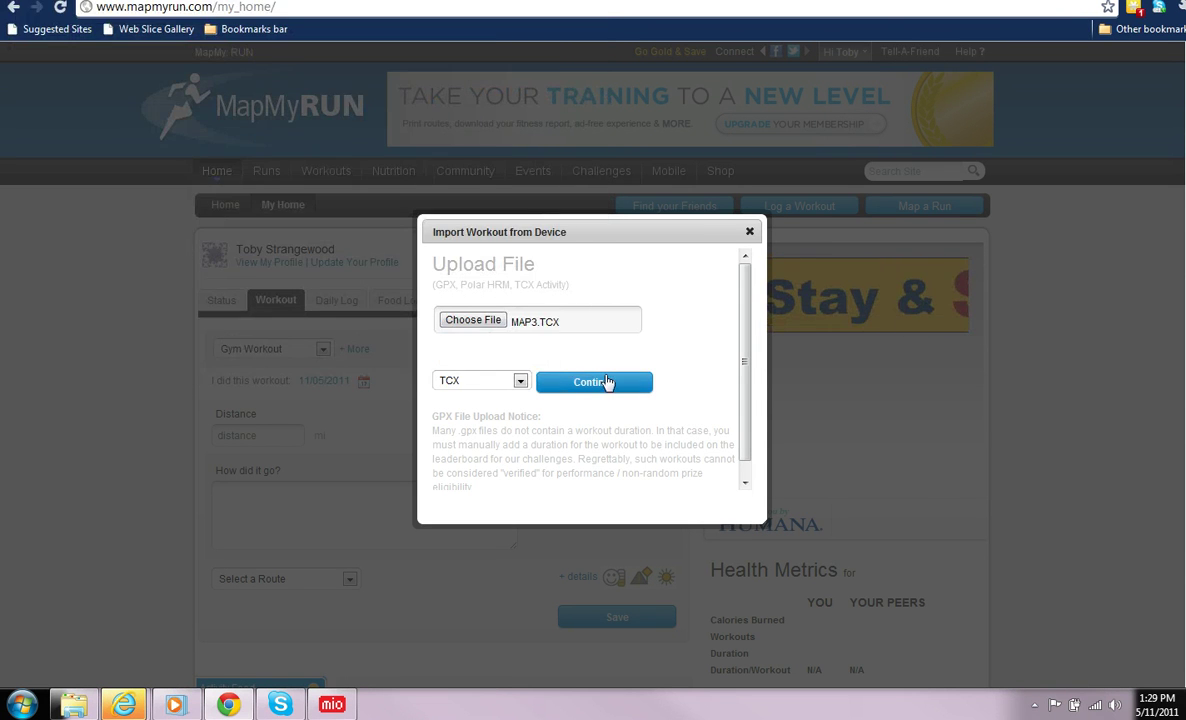
click(607, 384)
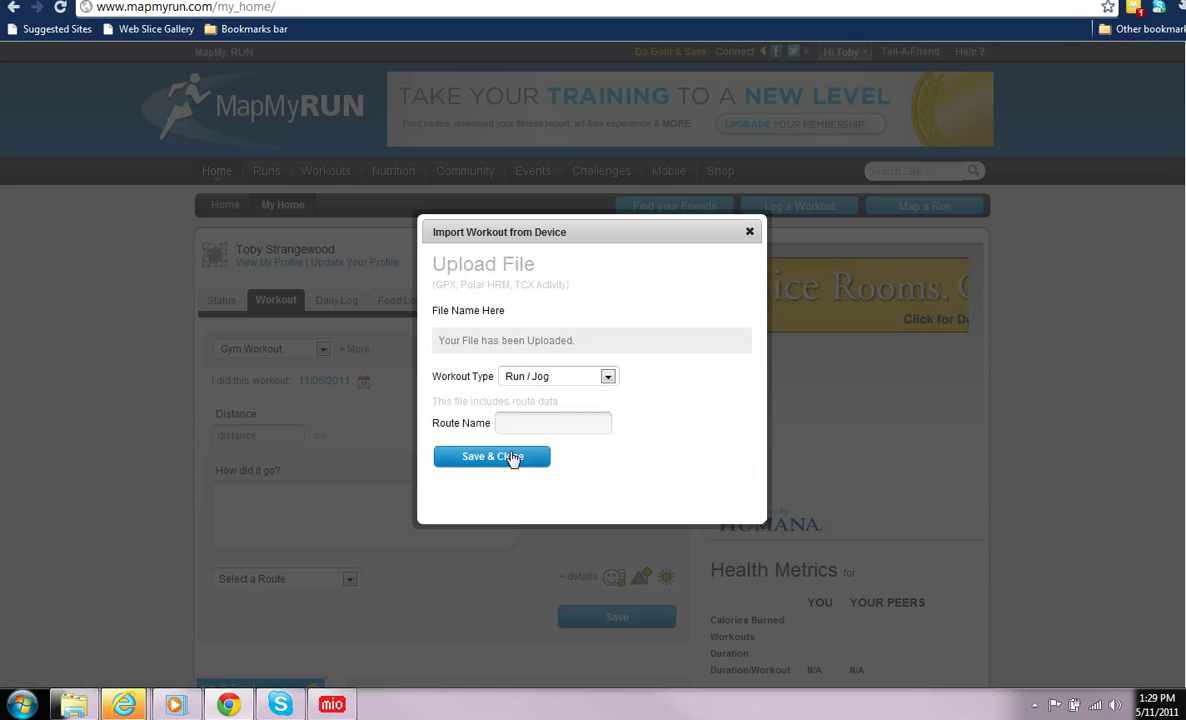
Step: Name the Run / Jog workout's route 'Office Walk' and save the import
click(513, 423)
text(Office Walk)
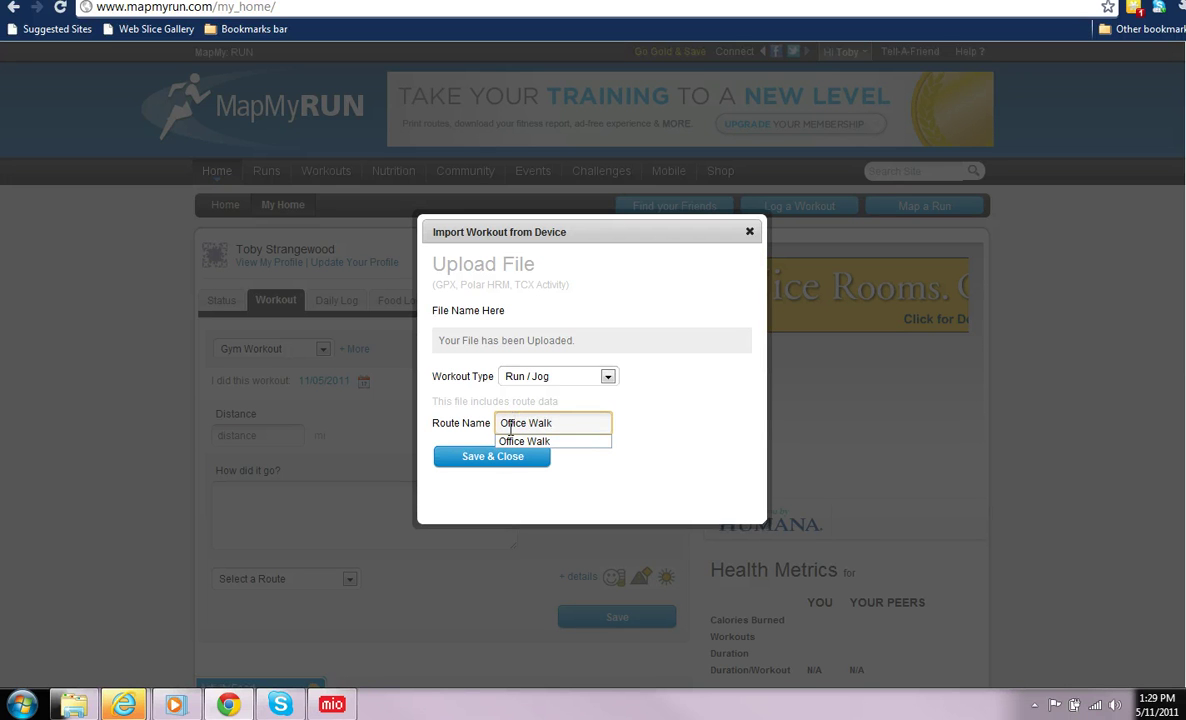
key(Return)
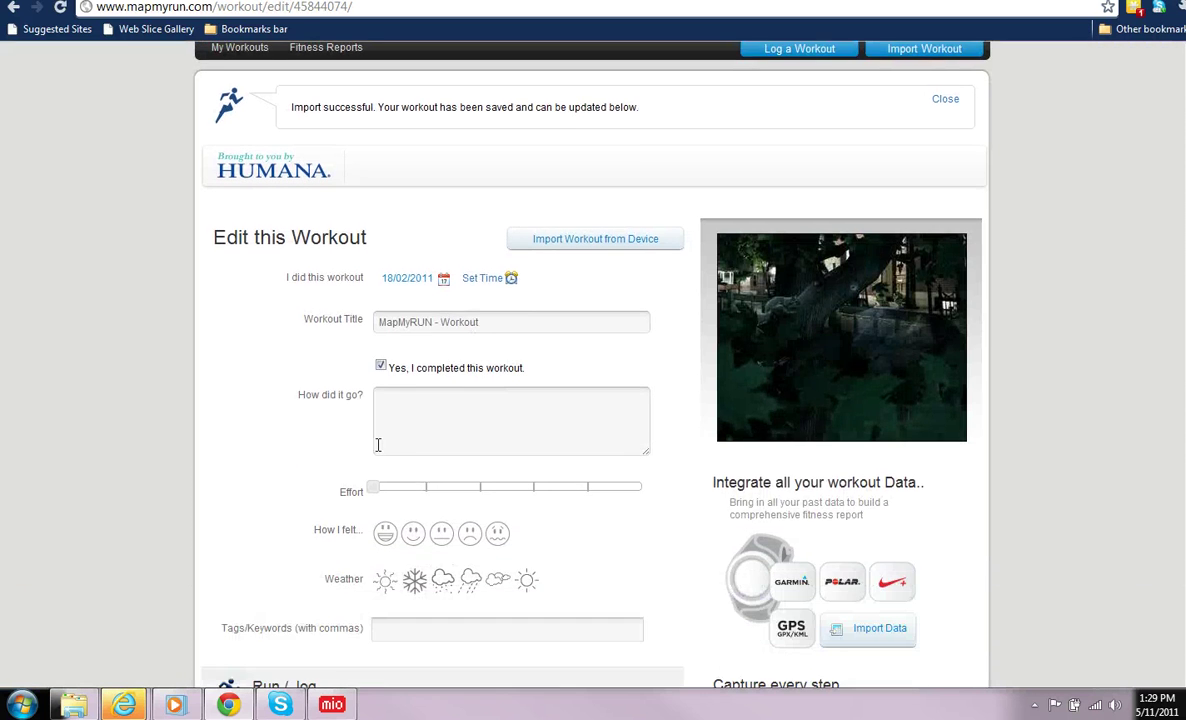
Step: Rate the workout's effort Easy, save it, and review the 42-second Run / Jog summary
scroll(383, 411, down, 1)
click(482, 487)
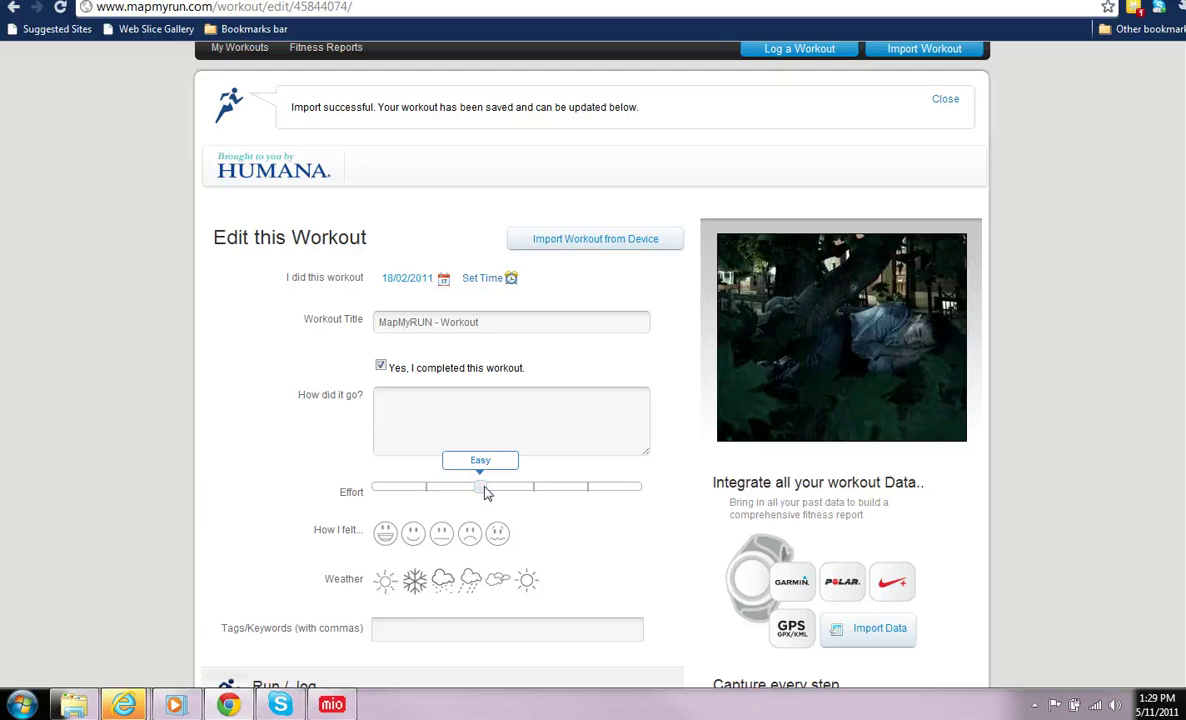
scroll(484, 490, down, 2)
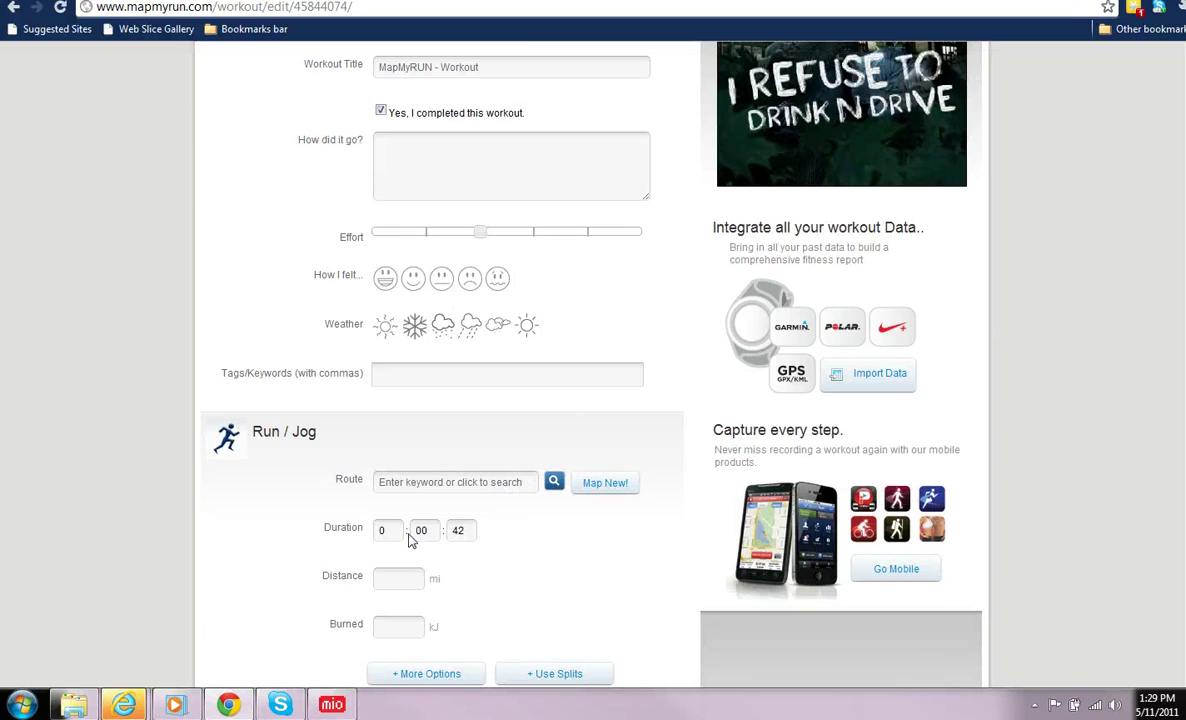
scroll(597, 356, down, 2)
click(505, 535)
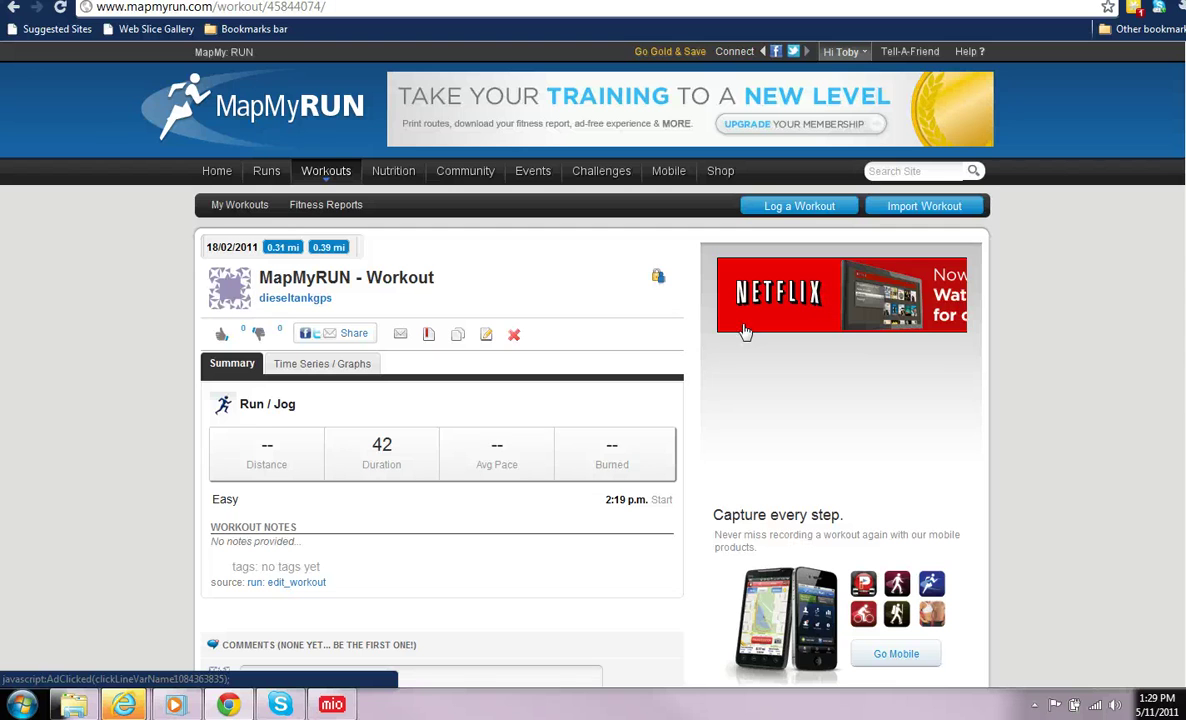
scroll(828, 285, down, 2)
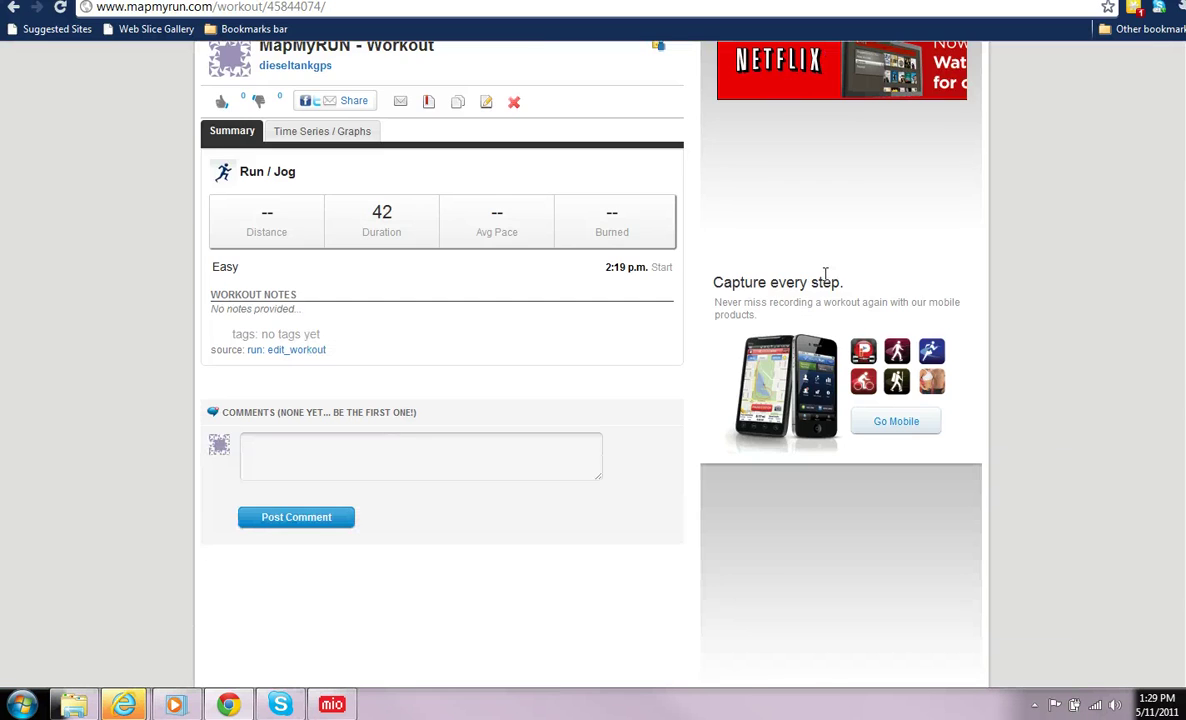
scroll(826, 275, up, 2)
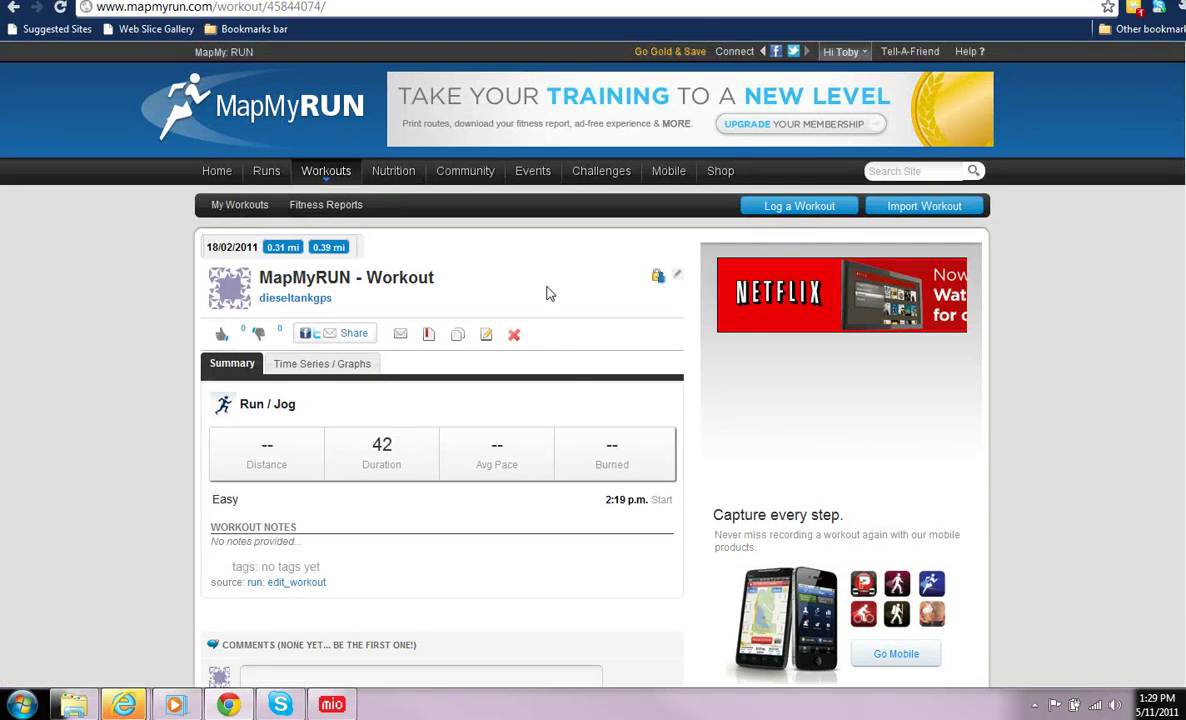